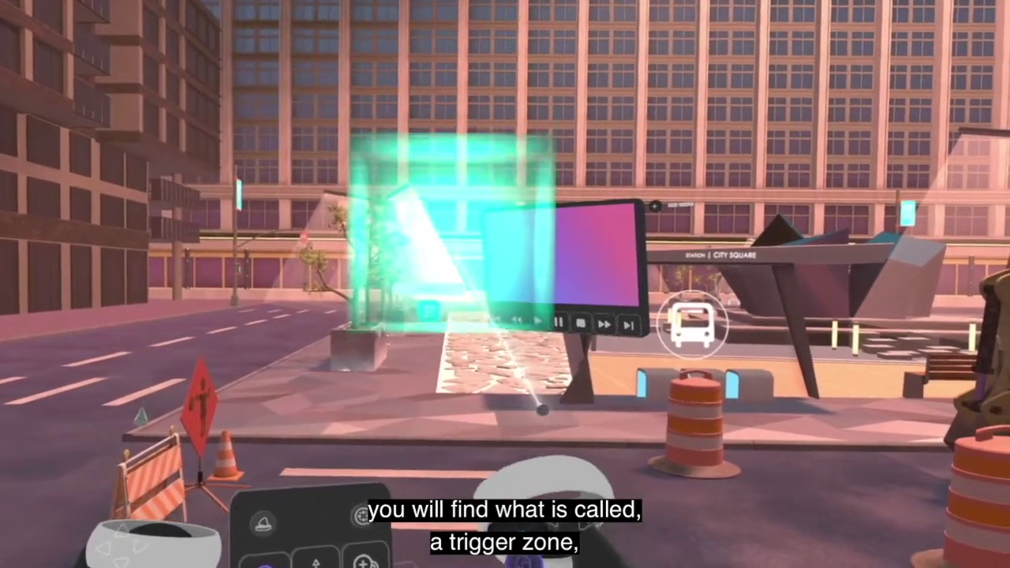
Place the trigger zone in the street scene.
drag(401, 191, 403, 181)
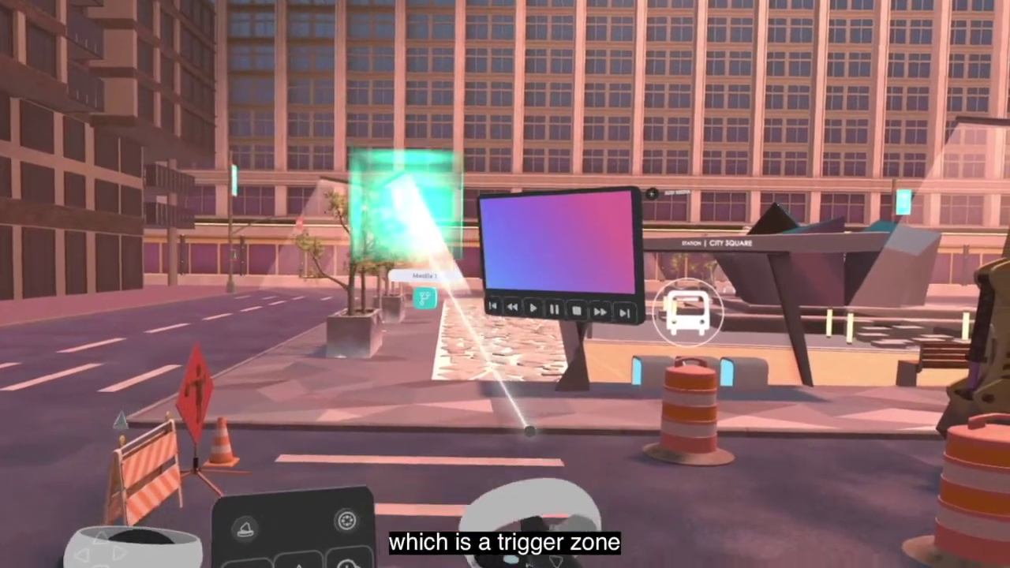
drag(406, 255, 486, 407)
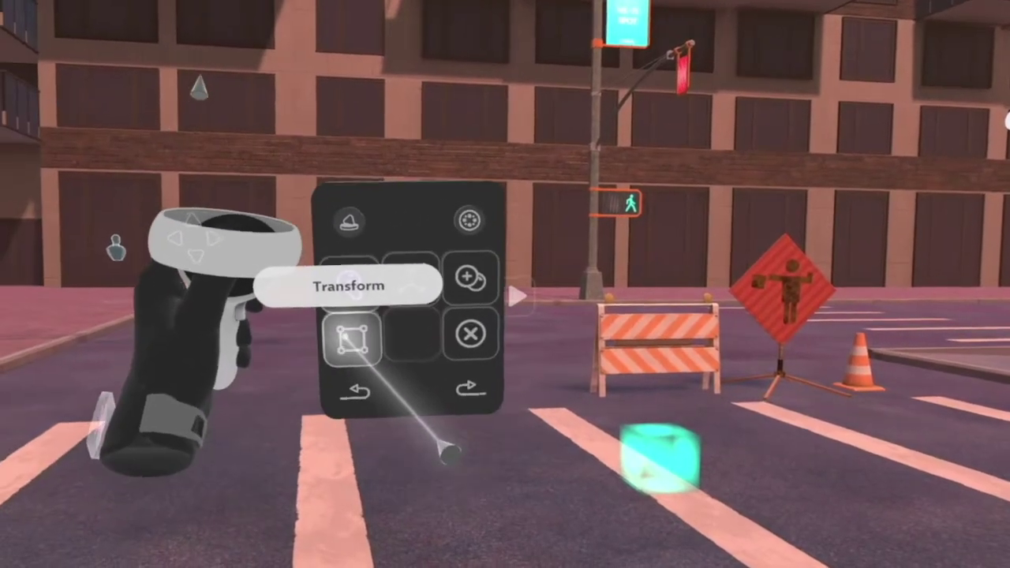
Enlarge the trigger zone on the crosswalk with Transform and activate Axis Transform for repositioning it.
click(208, 405)
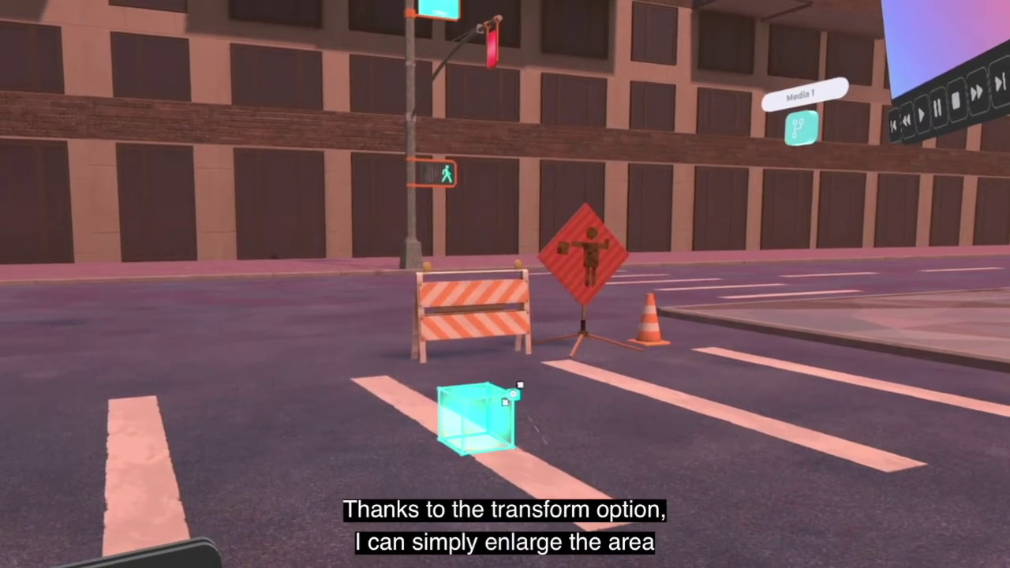
drag(514, 390, 718, 167)
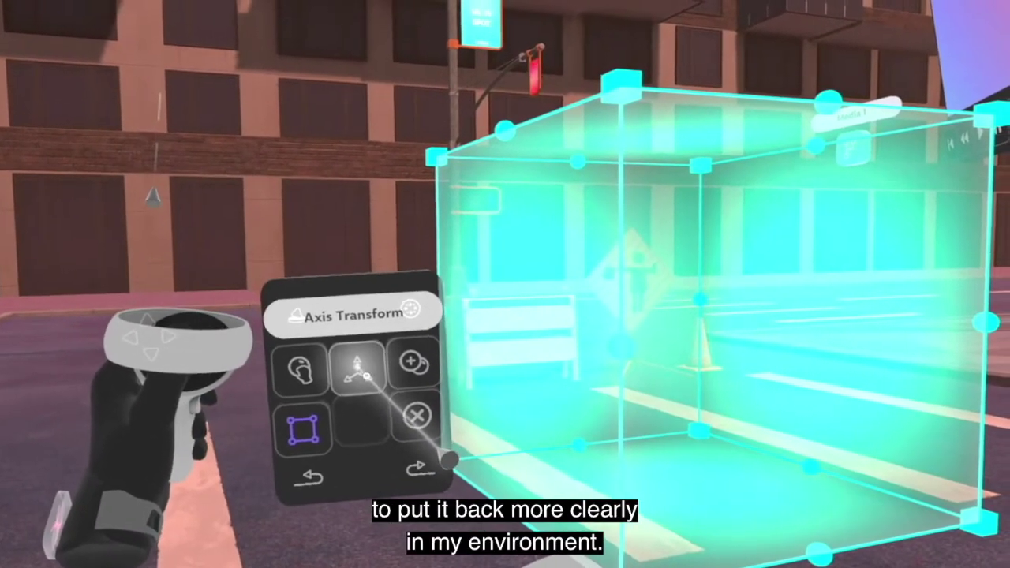
click(358, 371)
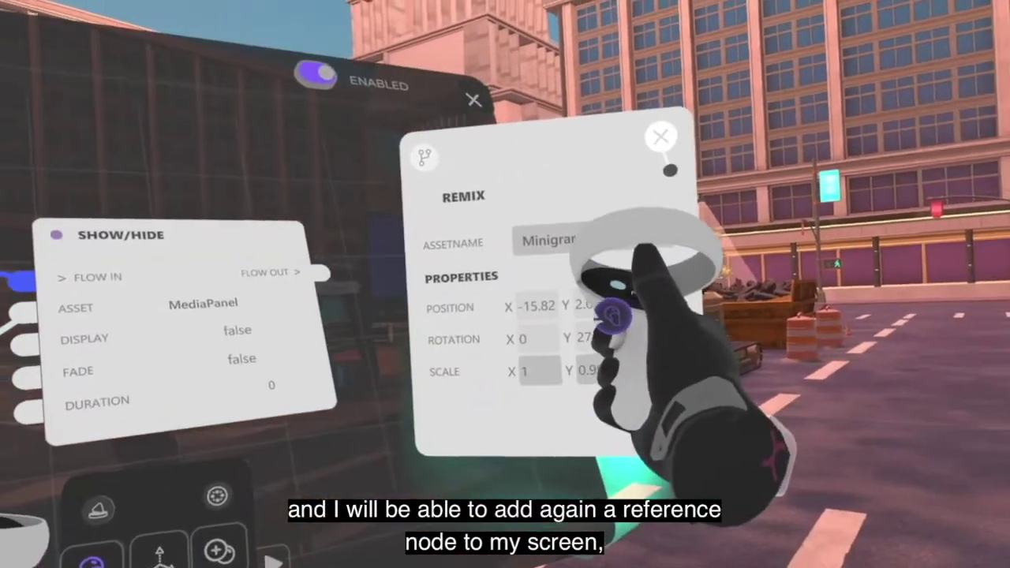
Close the open Remix properties and add an asset reference node for the media screen to the Media 1 script canvas.
click(682, 134)
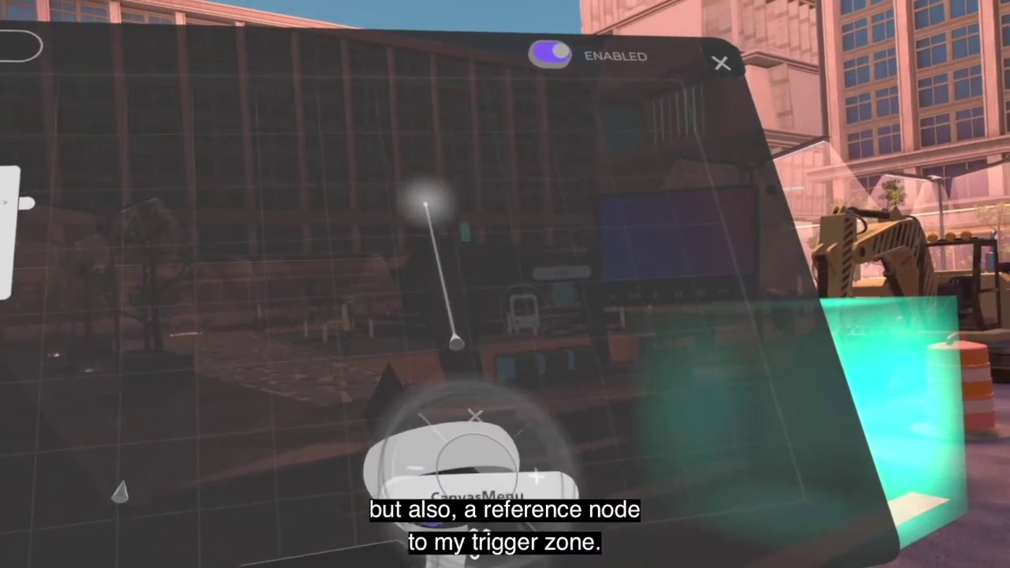
right_click(403, 297)
click(396, 188)
click(345, 190)
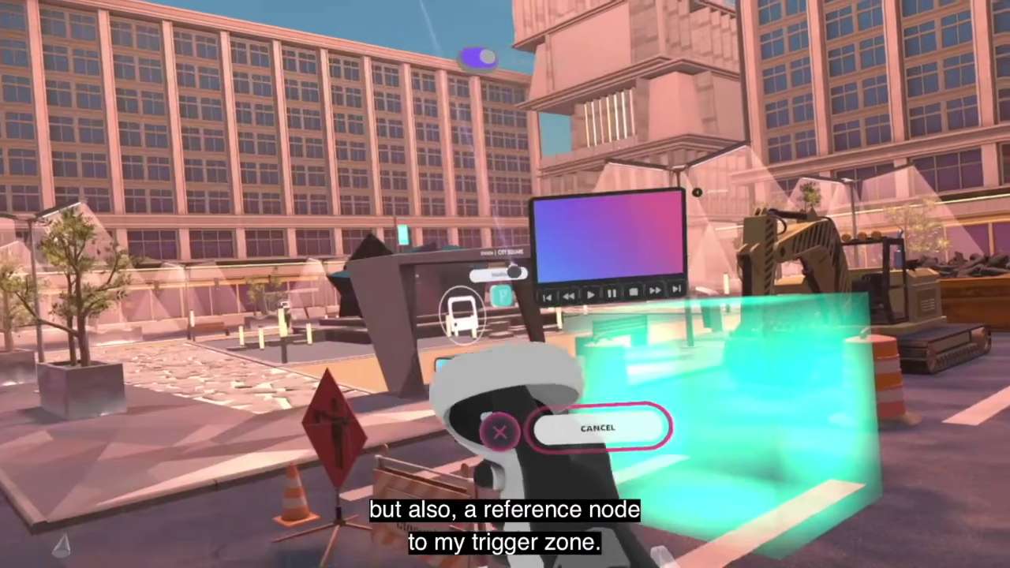
click(562, 197)
drag(400, 241, 339, 423)
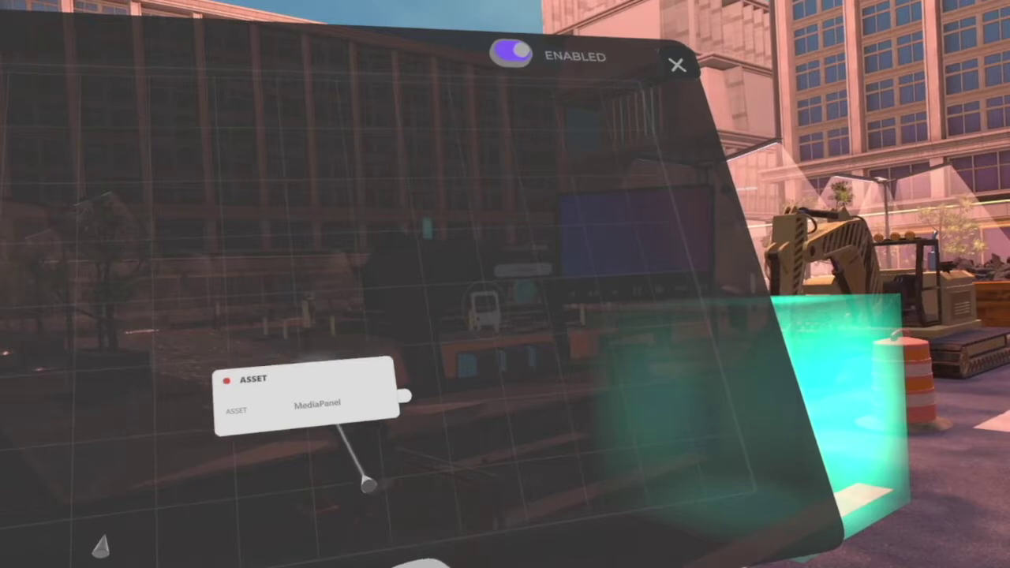
Add a reference node for the trigger zone and place it above the MediaPanel asset node.
right_click(429, 214)
click(395, 189)
click(372, 187)
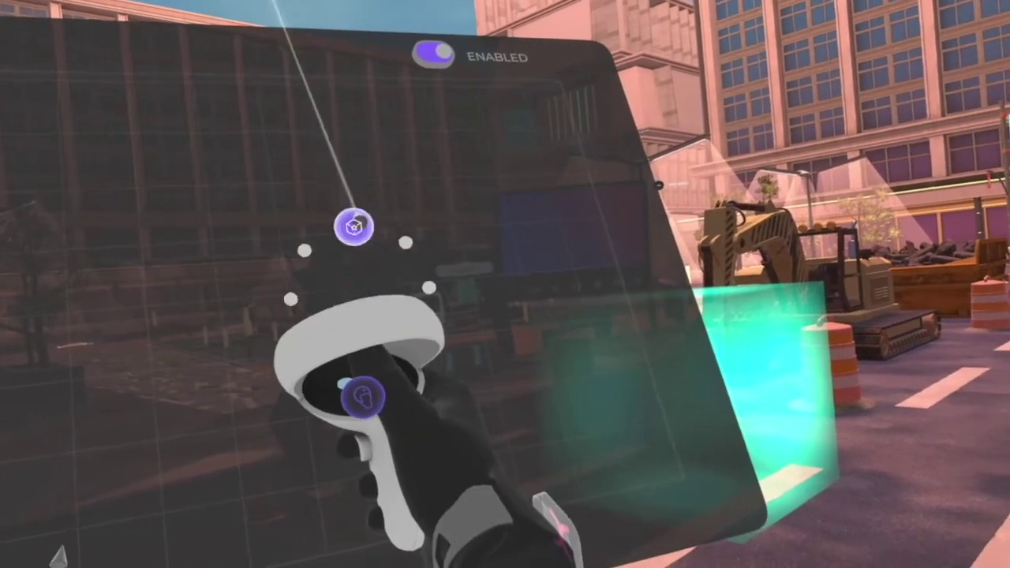
click(628, 399)
drag(498, 286, 370, 284)
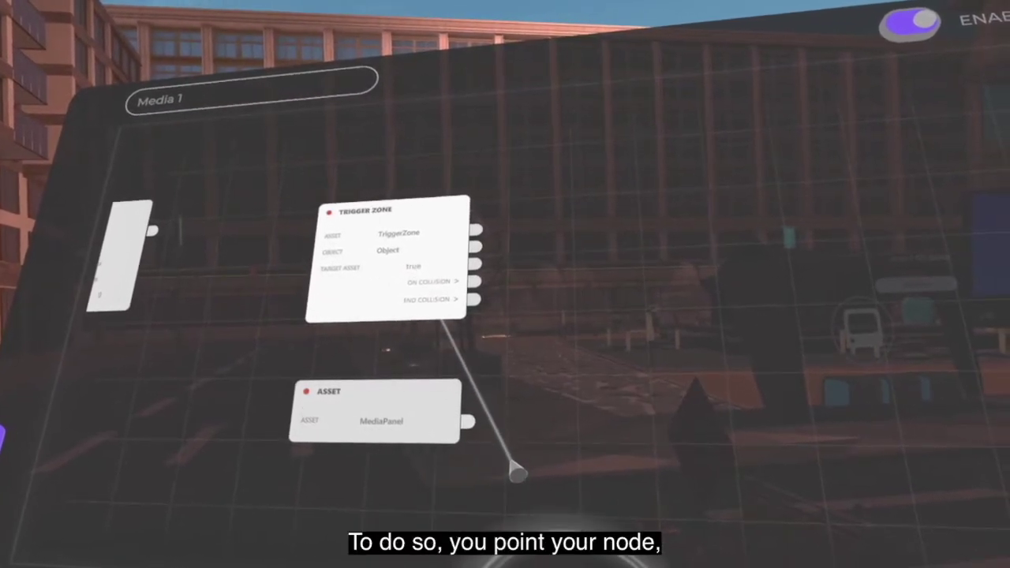
Set Target Asset to false in the Trigger Zone node's Remix properties and close them.
click(489, 450)
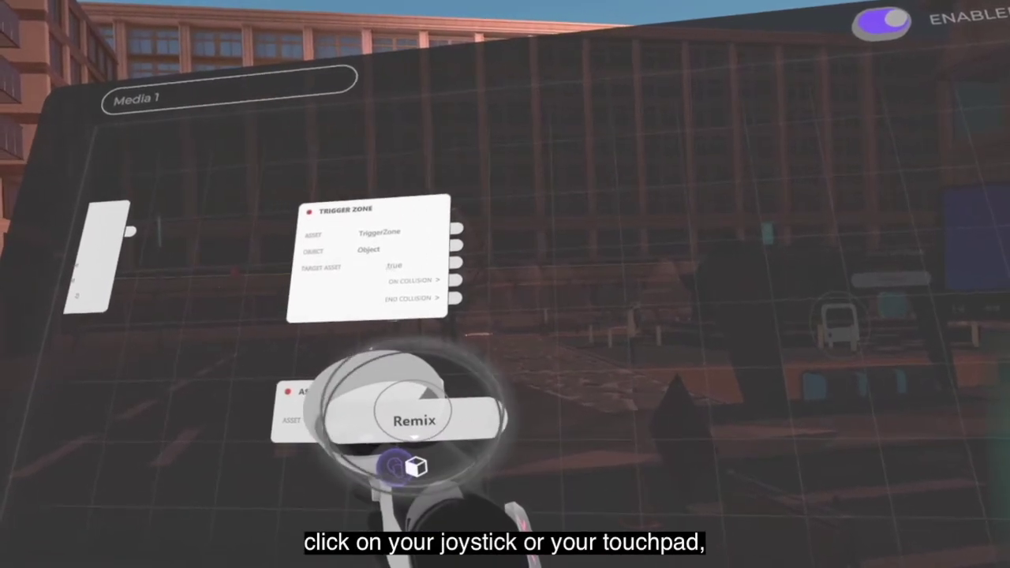
click(416, 422)
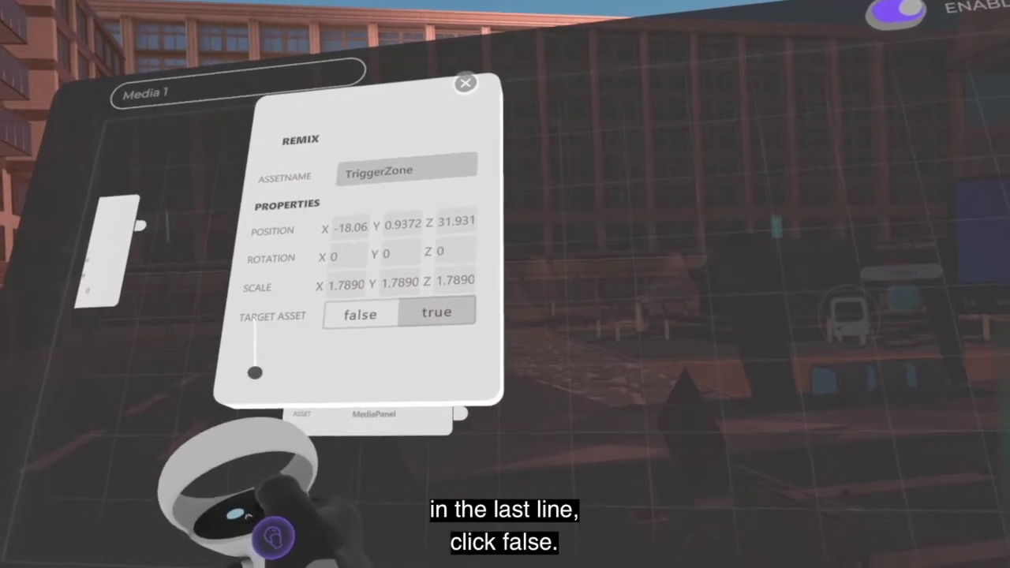
click(352, 322)
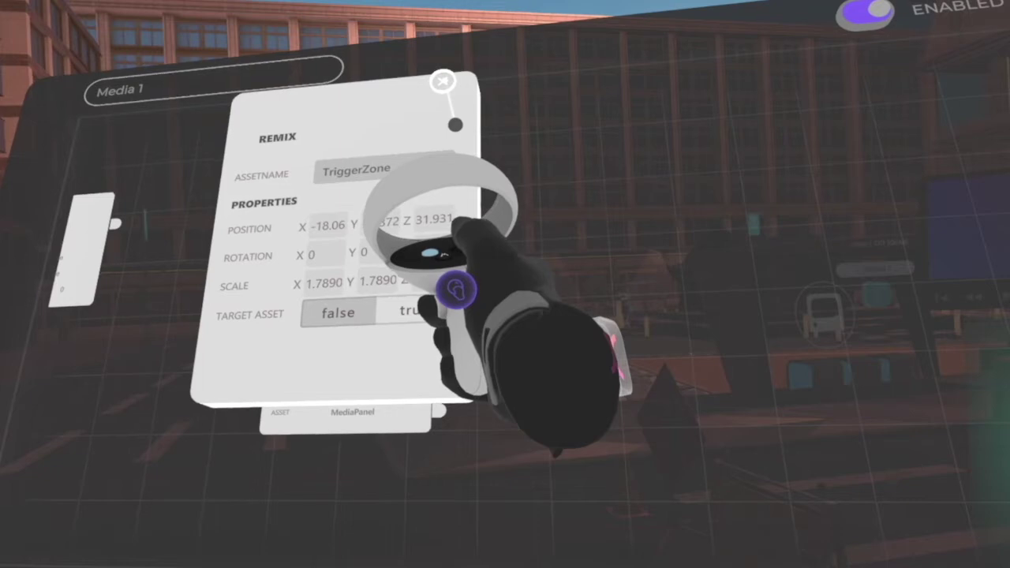
click(447, 81)
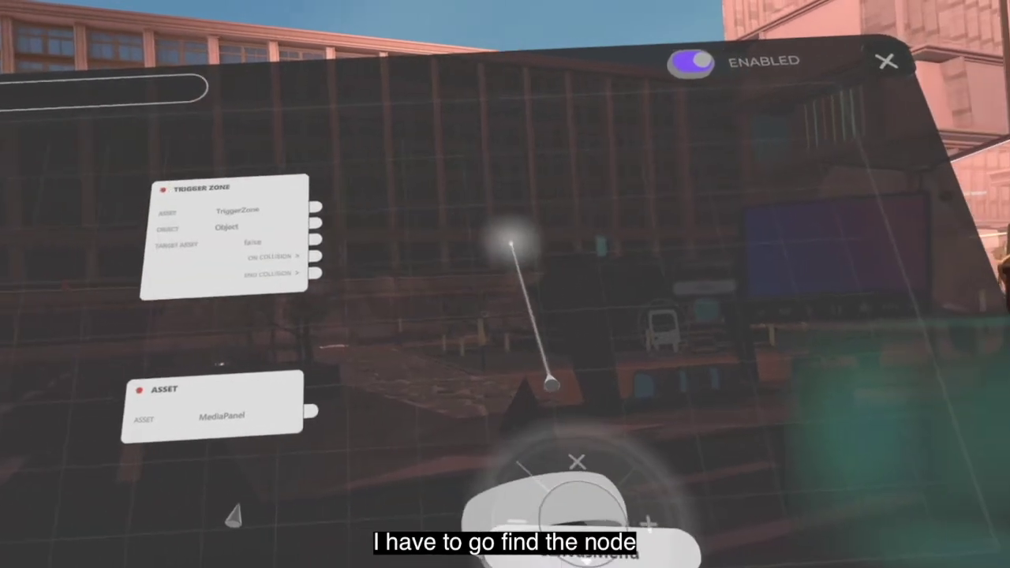
Add a Show/Hide behavior node and place it to the right of the Trigger Zone and Asset nodes.
right_click(514, 242)
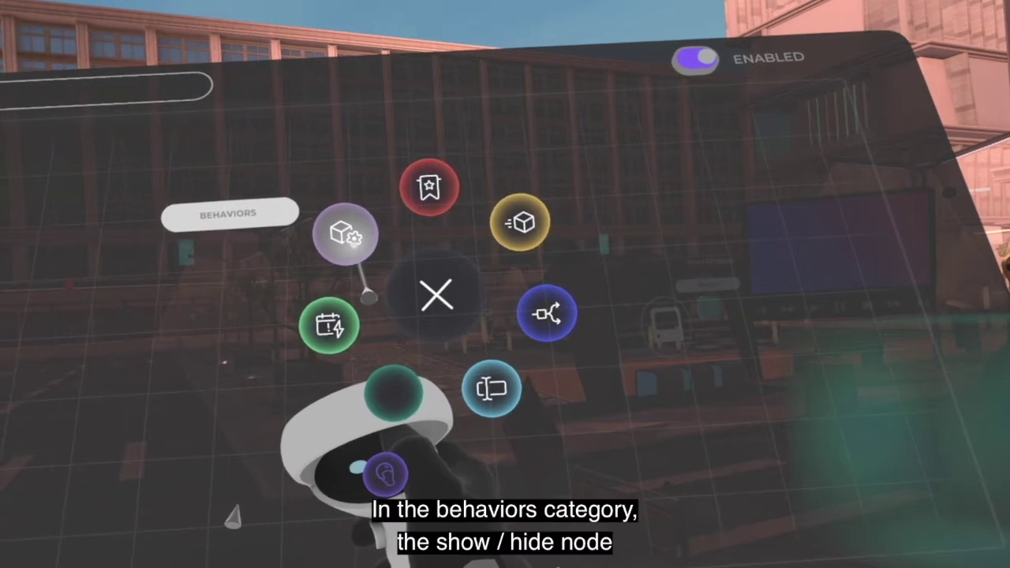
click(351, 234)
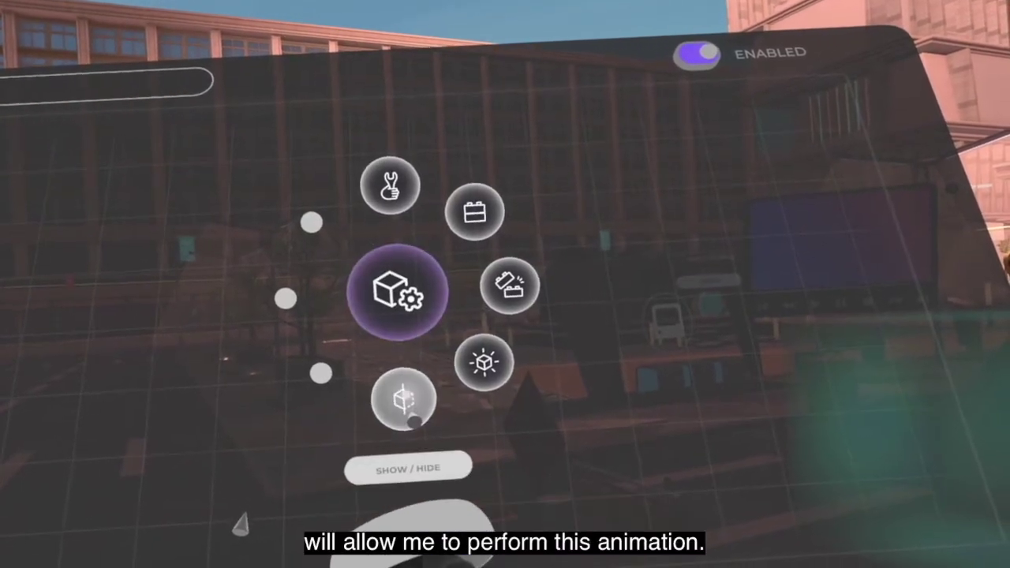
click(408, 398)
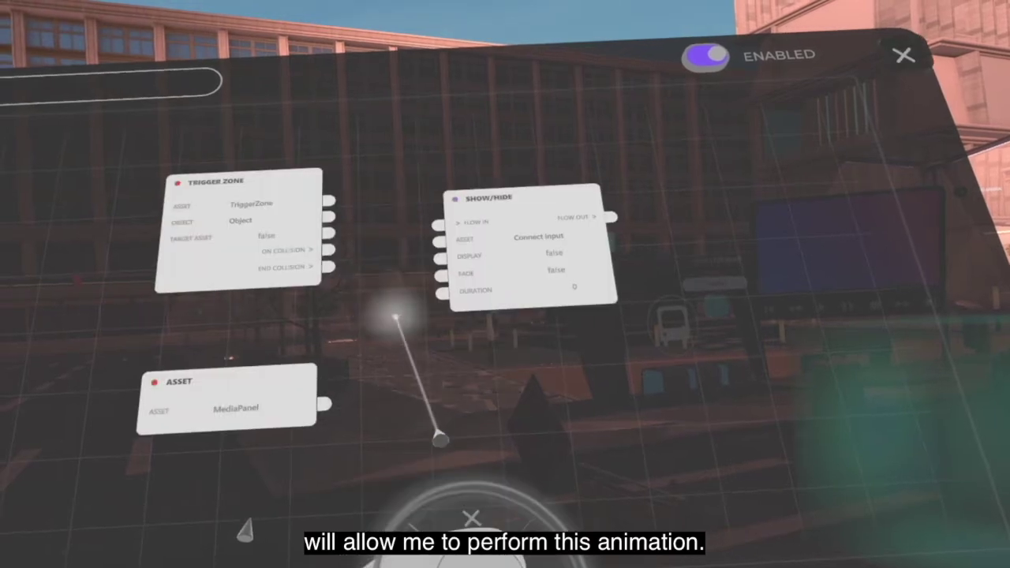
drag(540, 308, 553, 296)
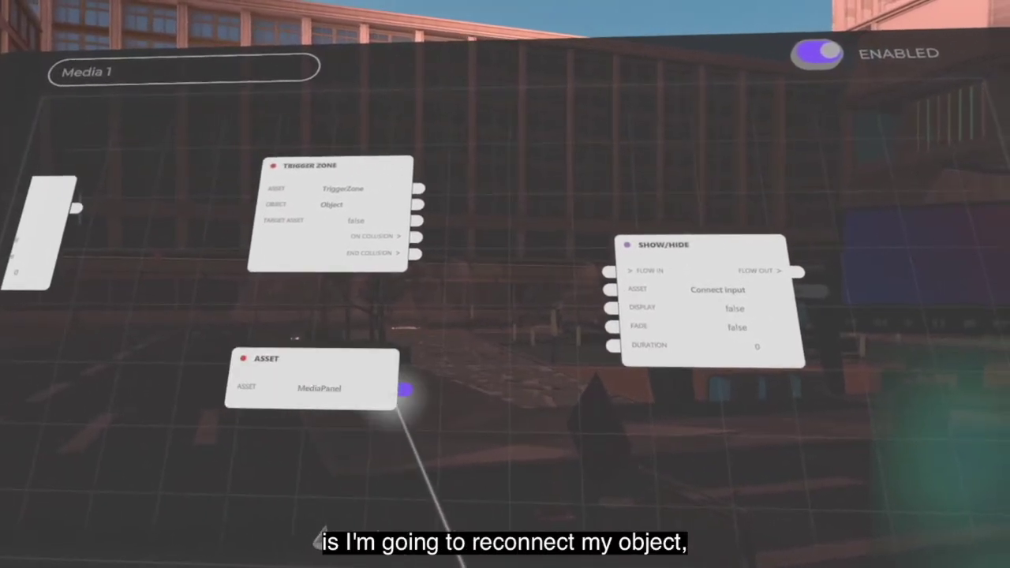
Connect the MediaPanel node to the Show/Hide node's Asset input and the Trigger Zone's On Collision output to its Flow In.
drag(405, 390, 535, 287)
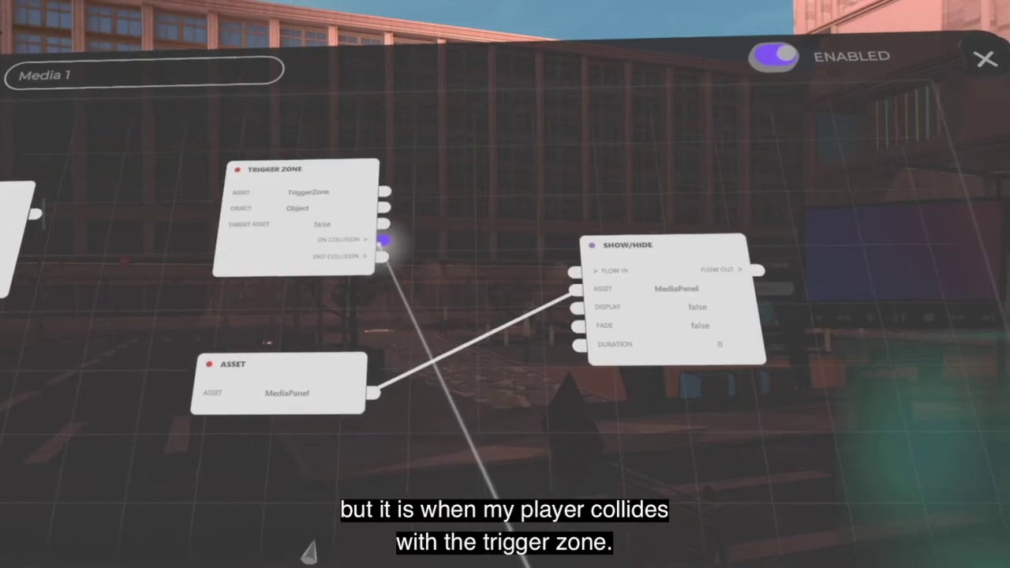
drag(377, 239, 514, 270)
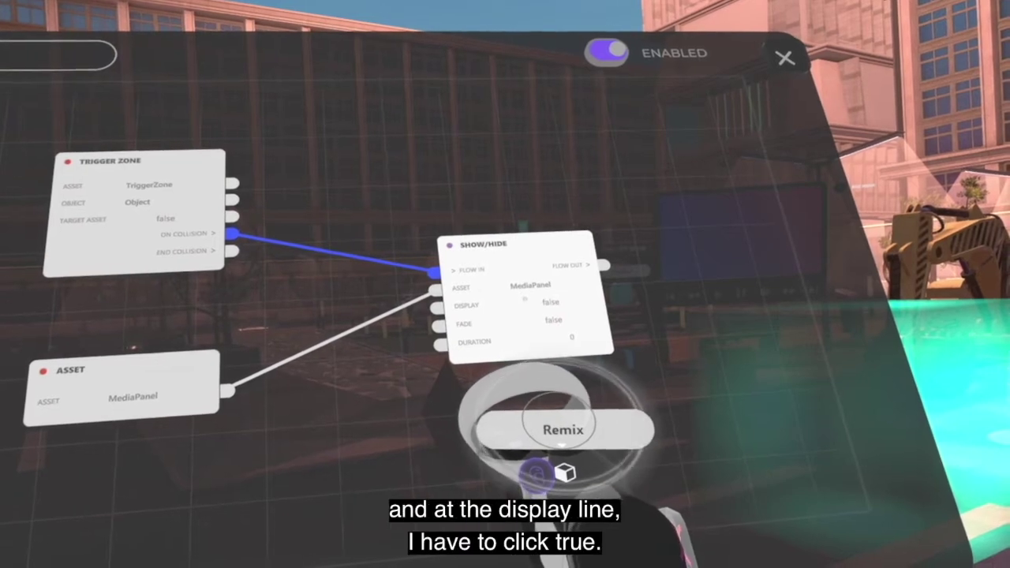
Set Display to true in the Show/Hide node's properties and close them.
click(525, 298)
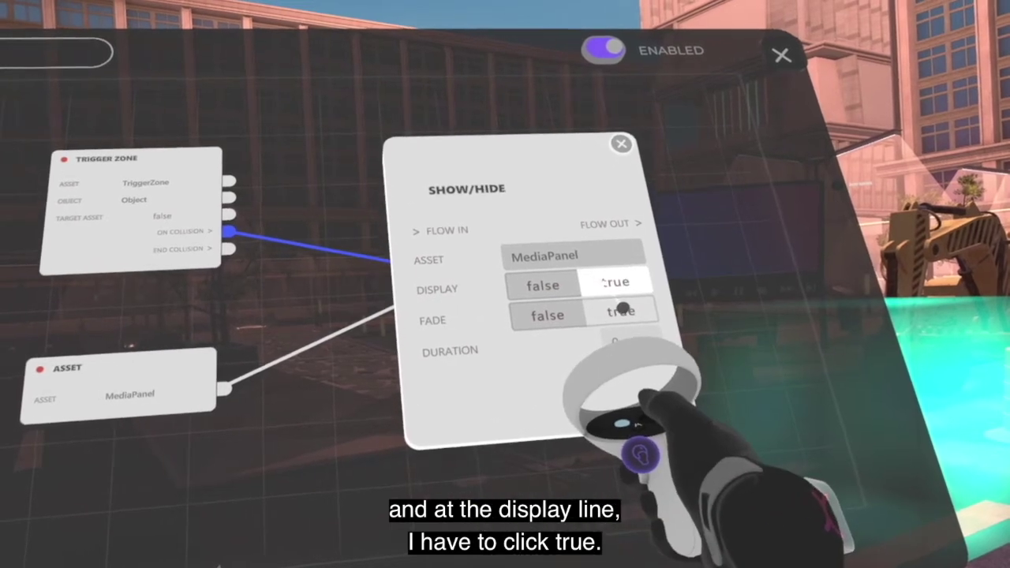
click(614, 281)
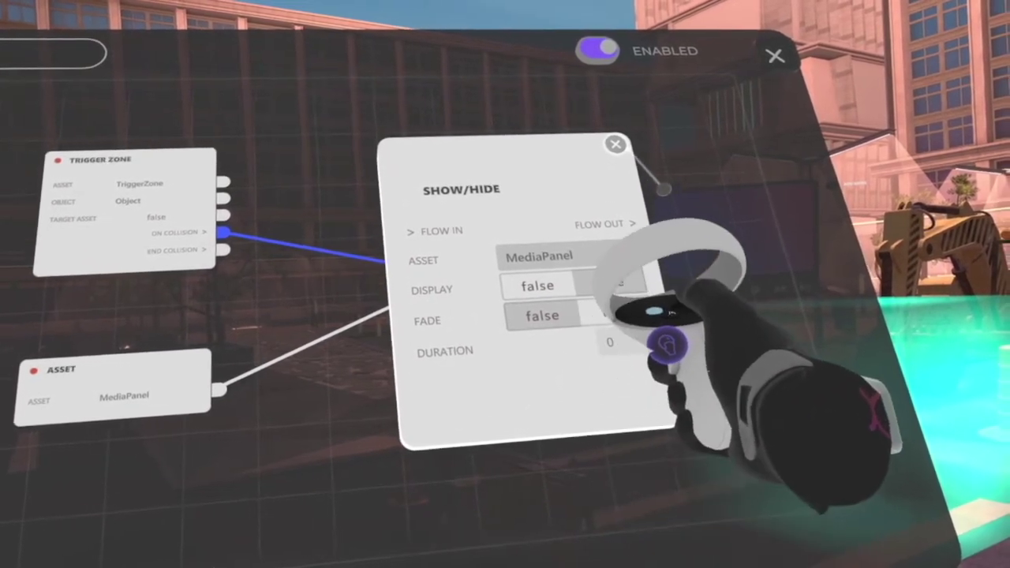
click(617, 143)
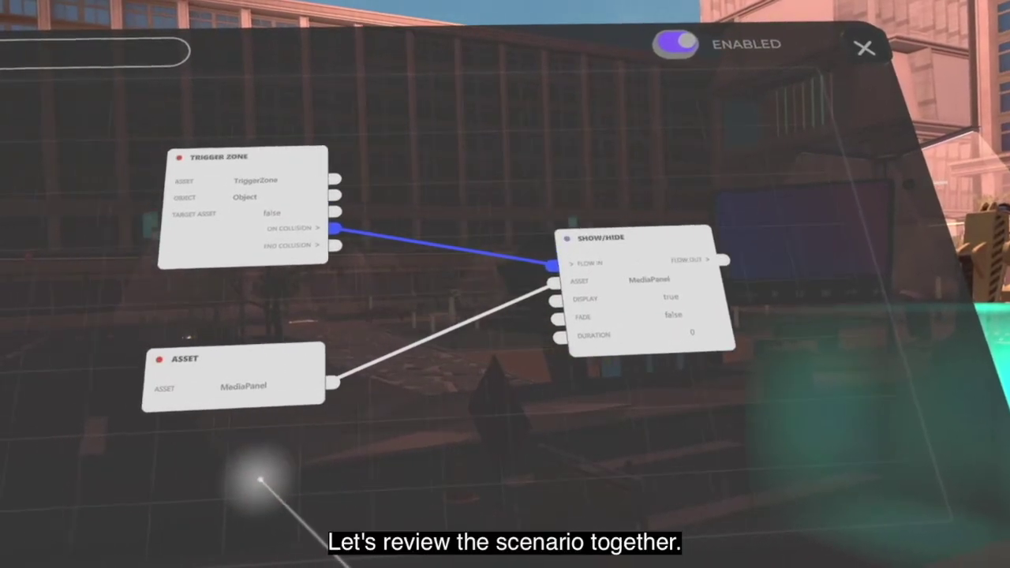
drag(261, 480, 734, 430)
drag(311, 395, 597, 474)
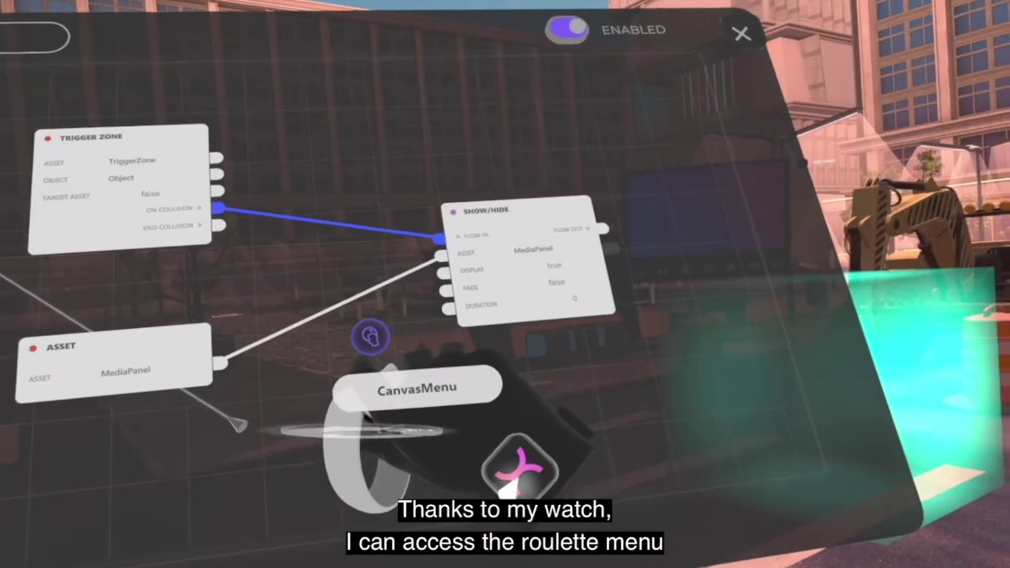
Save the scenario's progress from the roulette menu.
click(514, 482)
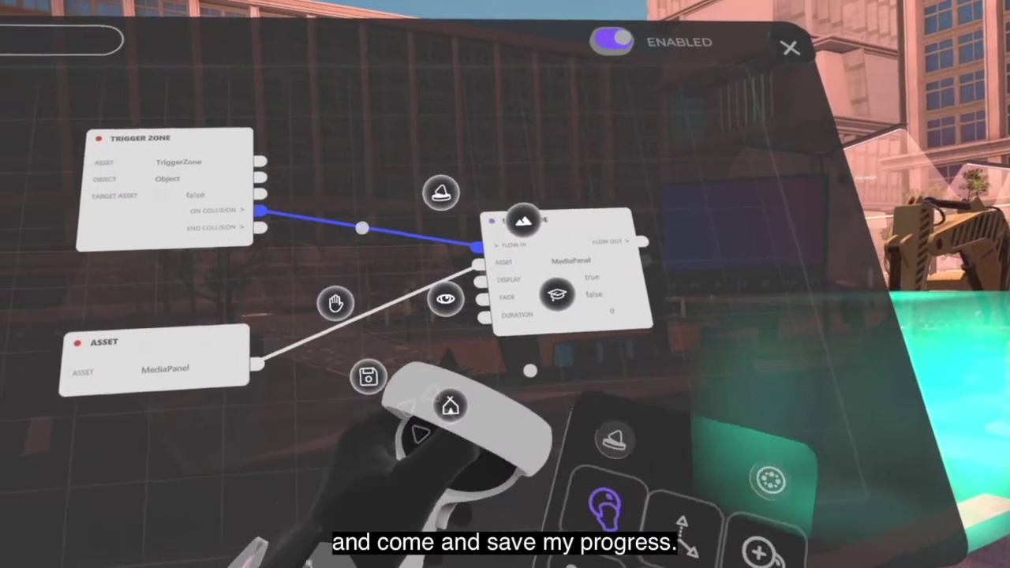
click(407, 385)
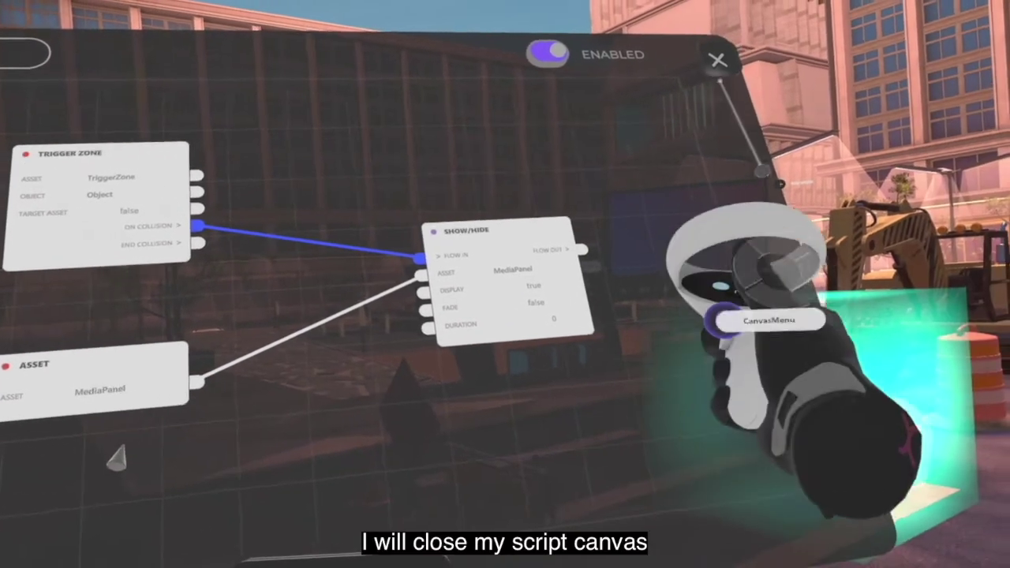
Close the script canvas and launch the experience in viewing mode to test the trigger zone.
click(711, 62)
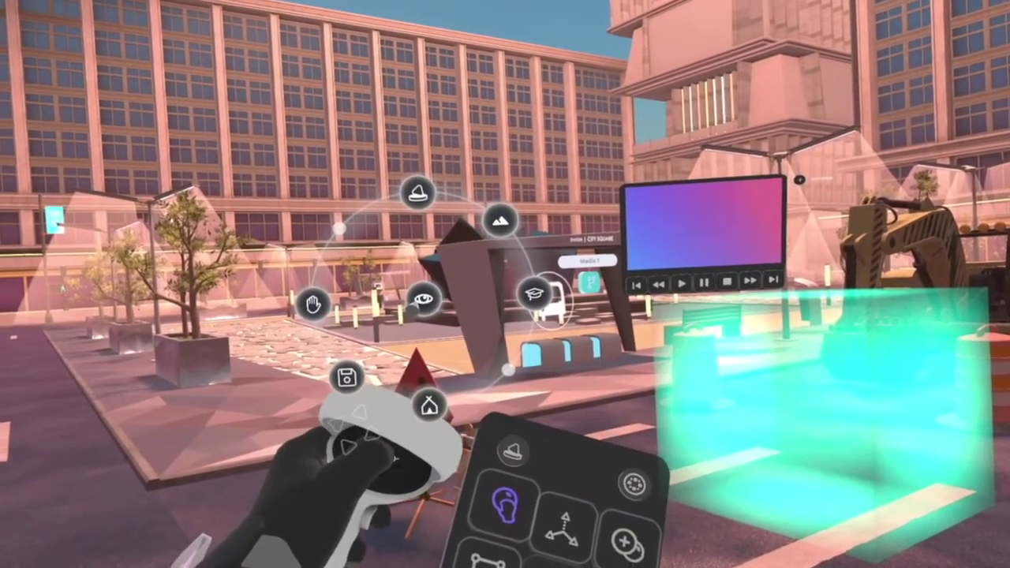
click(421, 301)
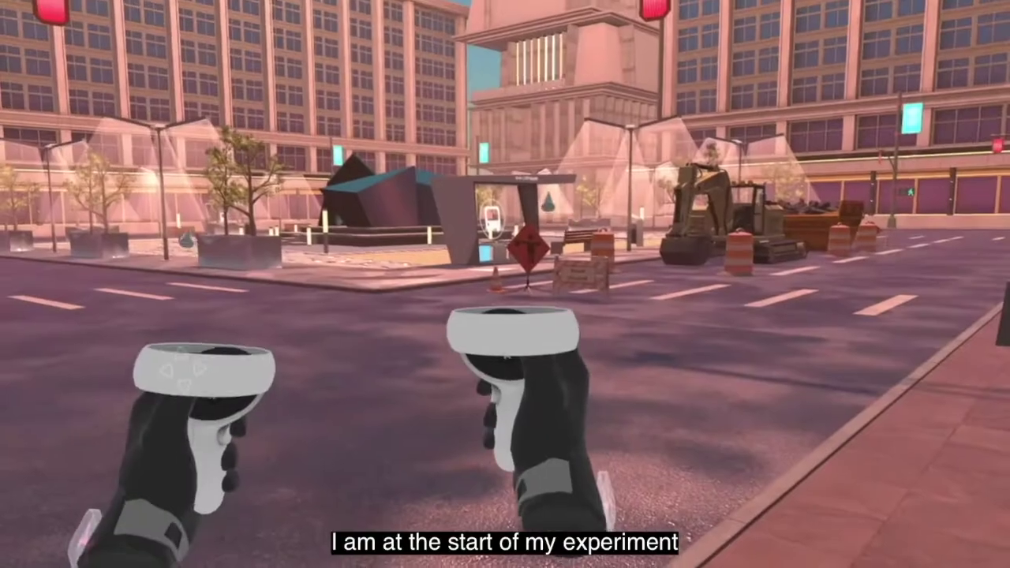